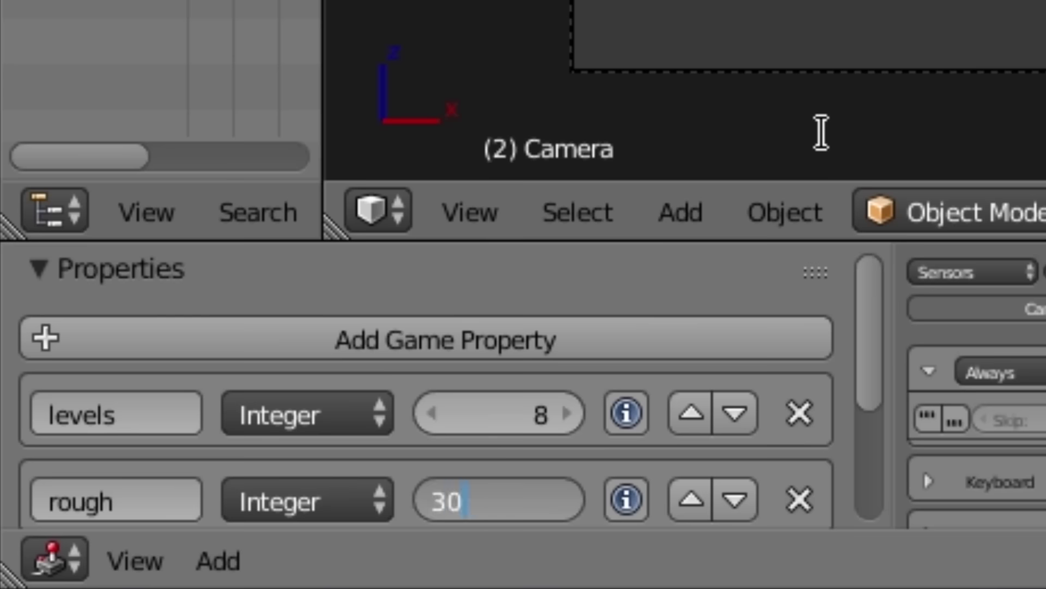
- Confirm rough at 30, run the block terrain game, then rerun it with rough at 10
{"action": "key", "text": "Return"}
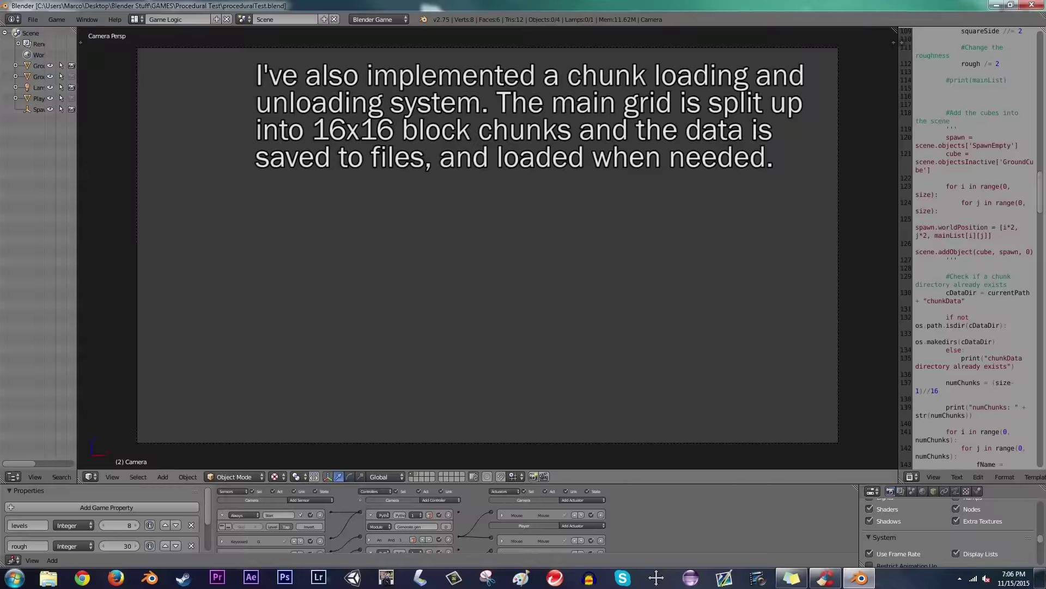
{"action": "key", "text": "p"}
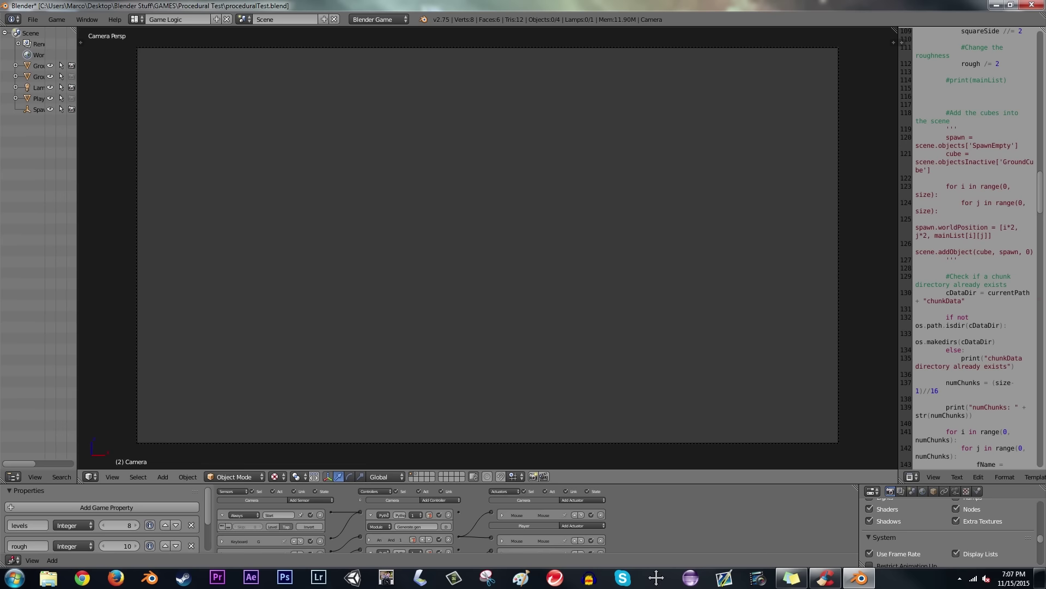
{"action": "key", "text": "p"}
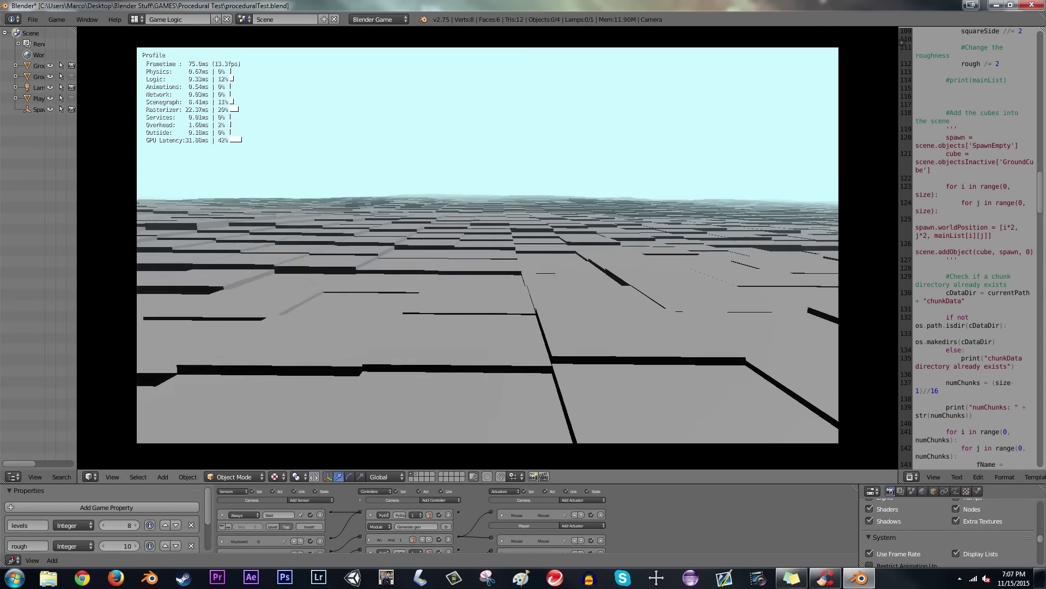
- Stop the game and rerun it with rough at 200 for steep, mountainous blocks
{"action": "key", "text": "Escape"}
{"action": "type", "text": "200"}
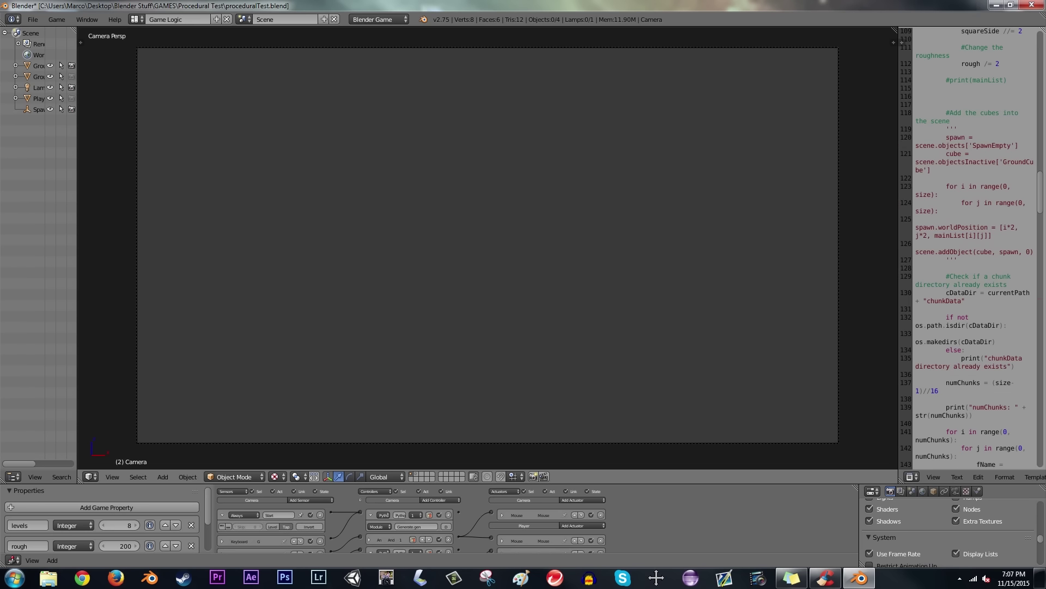
{"action": "key", "text": "p"}
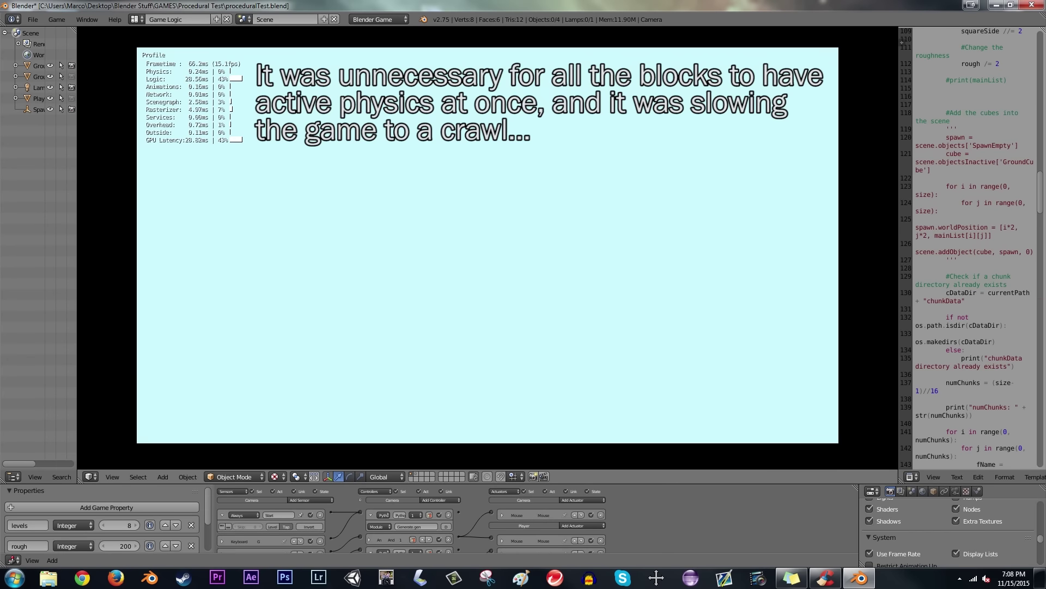